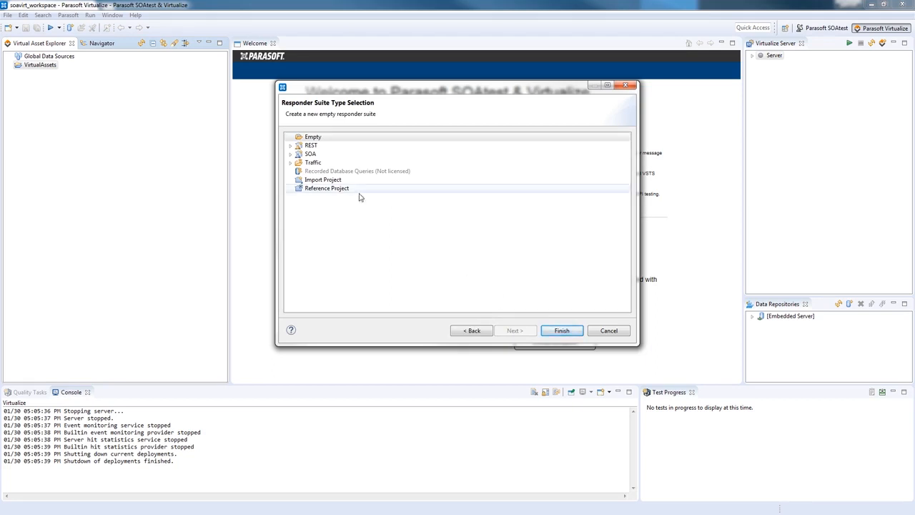
- Create the HelloWorld virtual asset with an empty responder suite
click(291, 145)
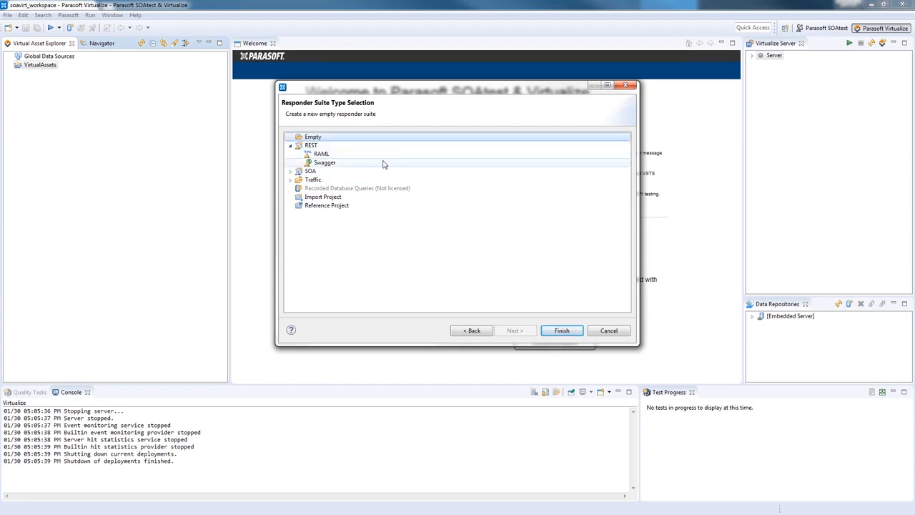
click(290, 172)
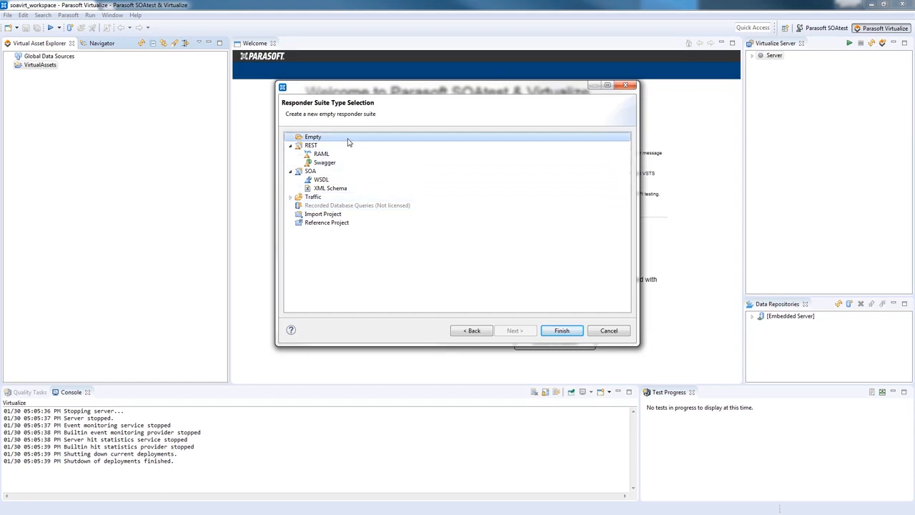
click(568, 332)
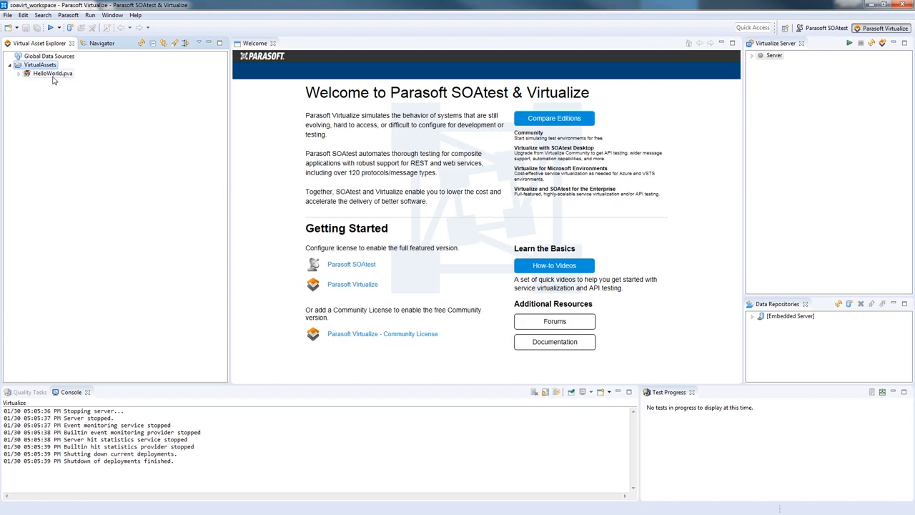
- Add a new JSON Message Responder to the responder suite of HelloWorld.pva
click(18, 74)
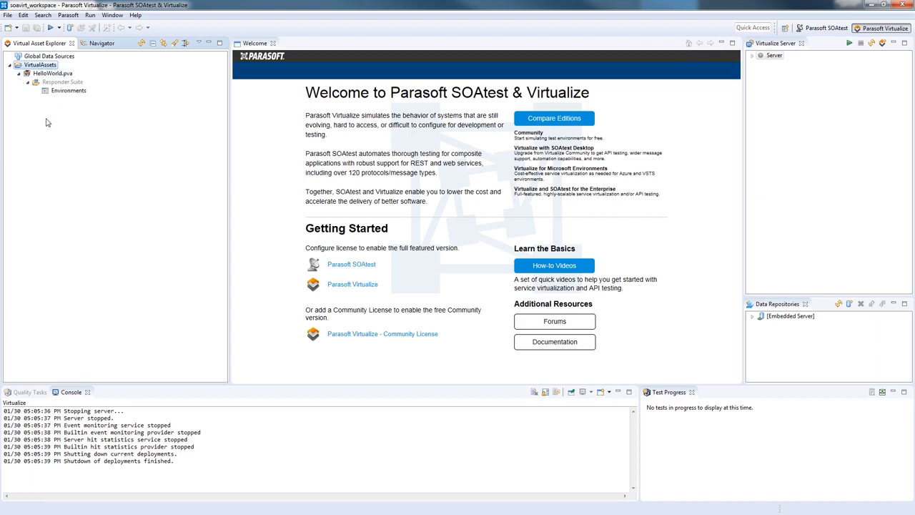
right_click(73, 84)
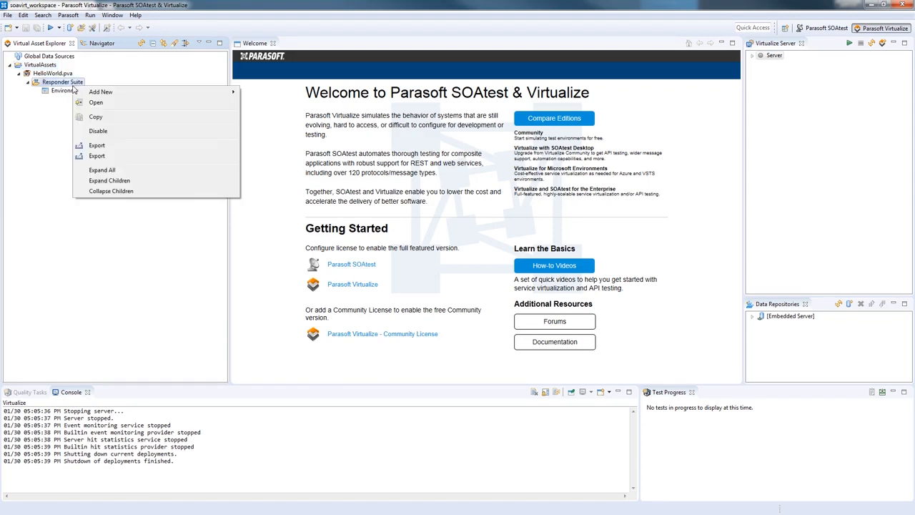
mouse_move(142, 92)
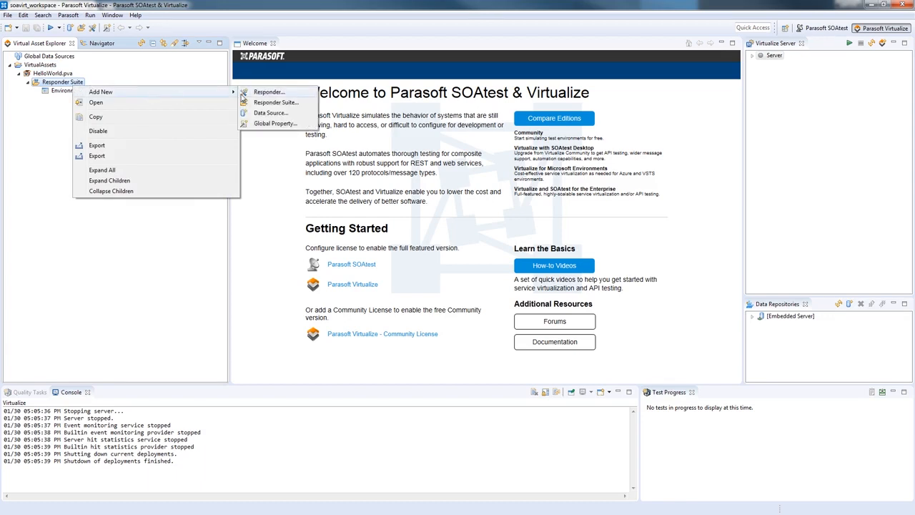
click(267, 92)
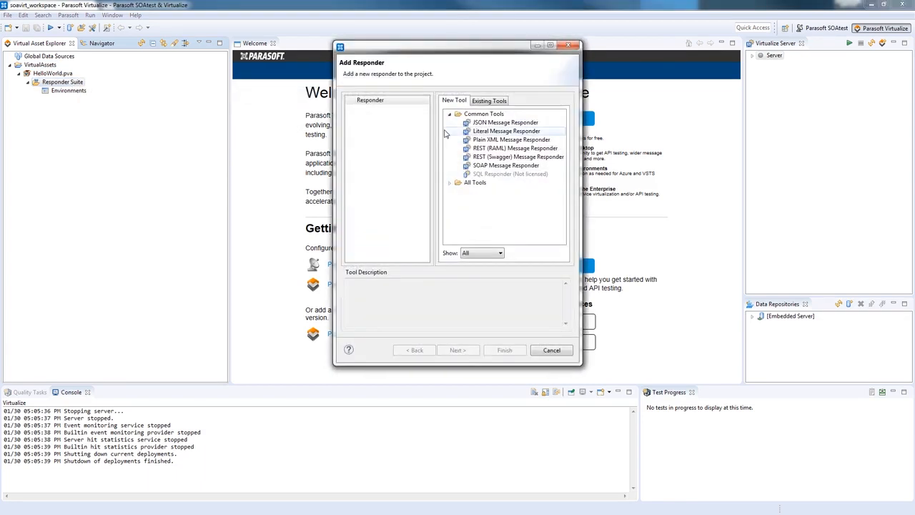
click(495, 125)
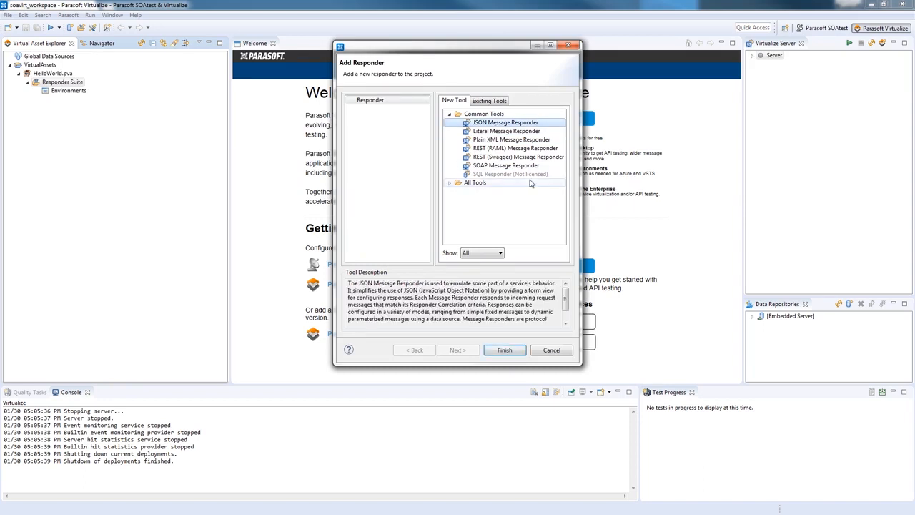
click(510, 351)
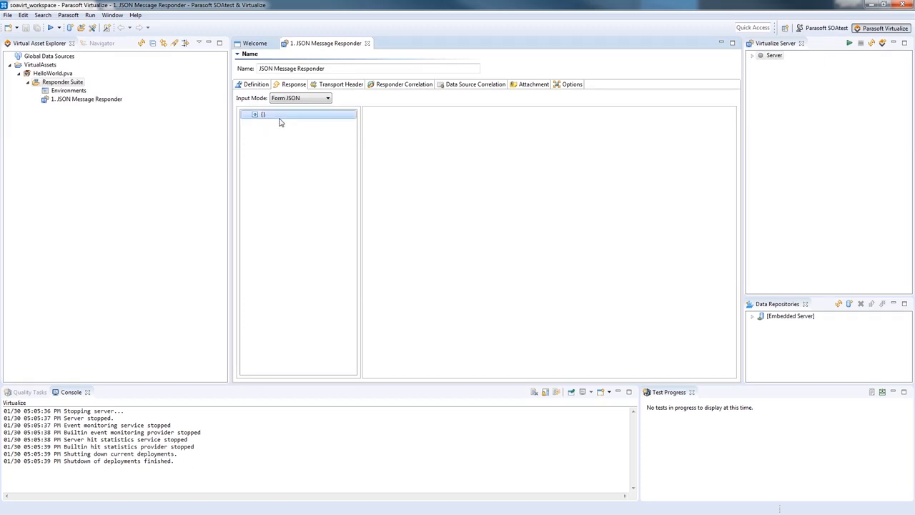
- Switch the responder's input mode to Literal and return it to Form JSON
click(301, 99)
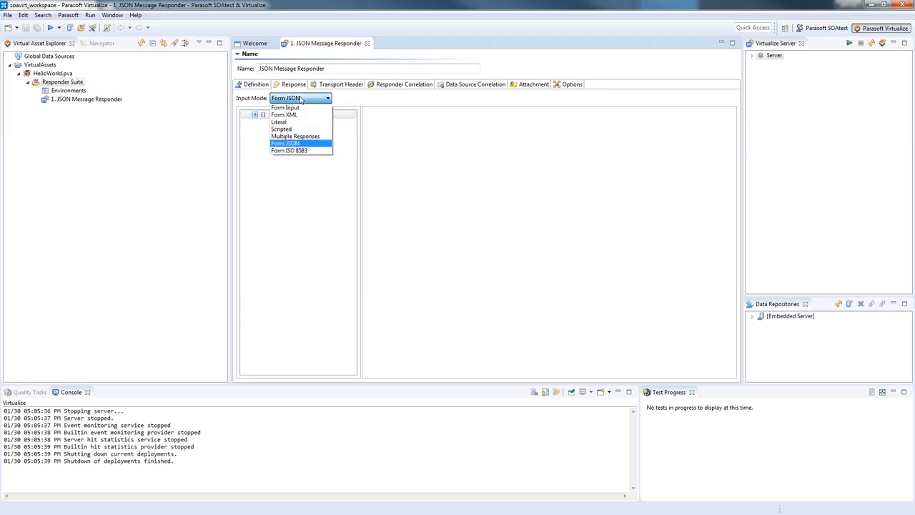
click(300, 121)
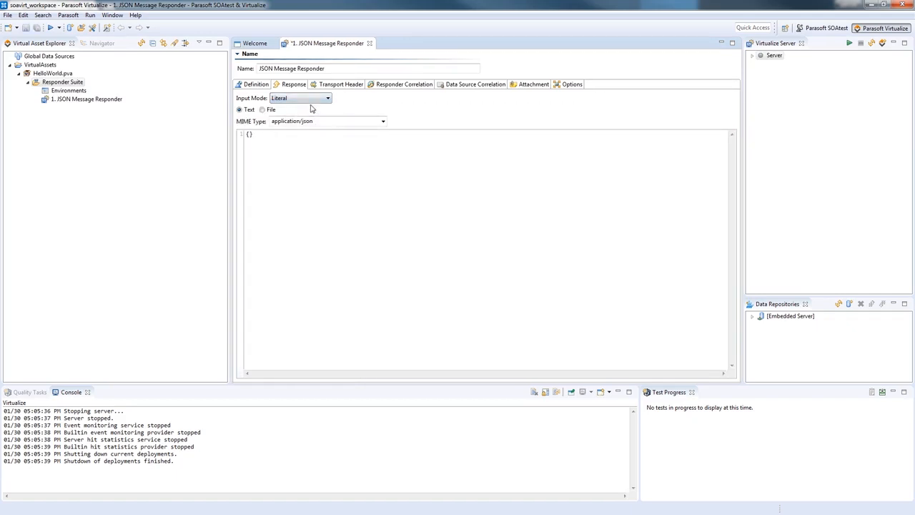
click(312, 100)
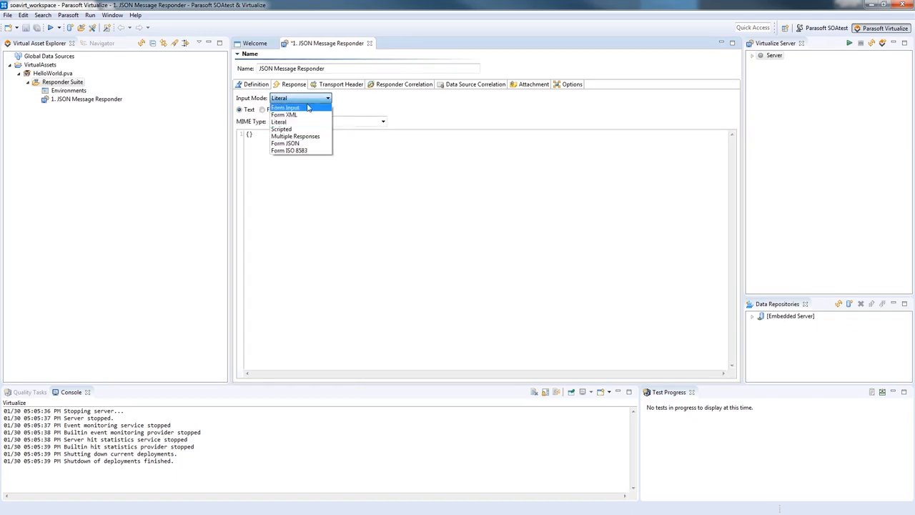
click(301, 145)
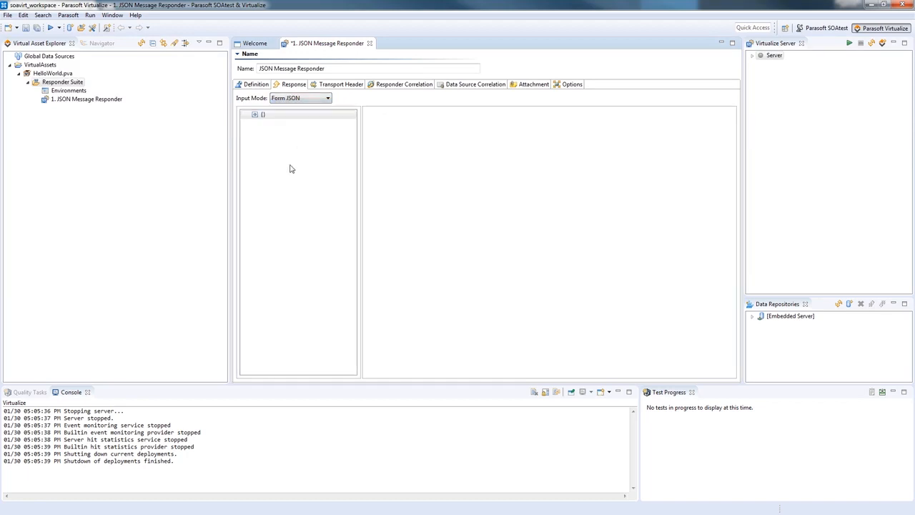
- Insert a string element named message into the root object of the JSON response
right_click(272, 118)
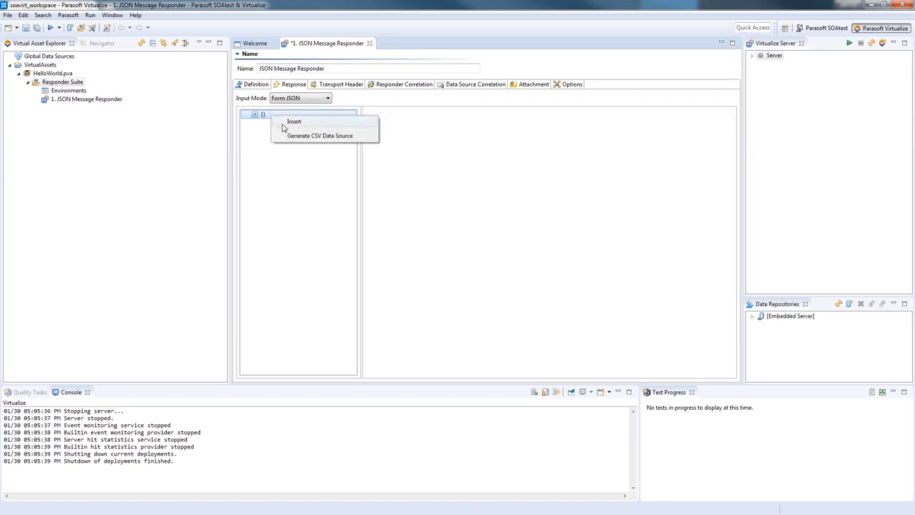
click(286, 123)
drag(399, 228, 358, 229)
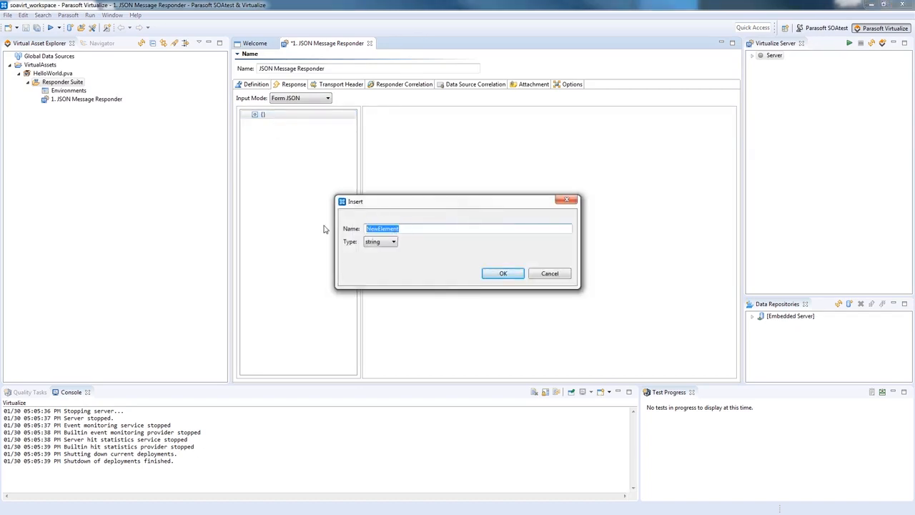
text(message)
click(498, 274)
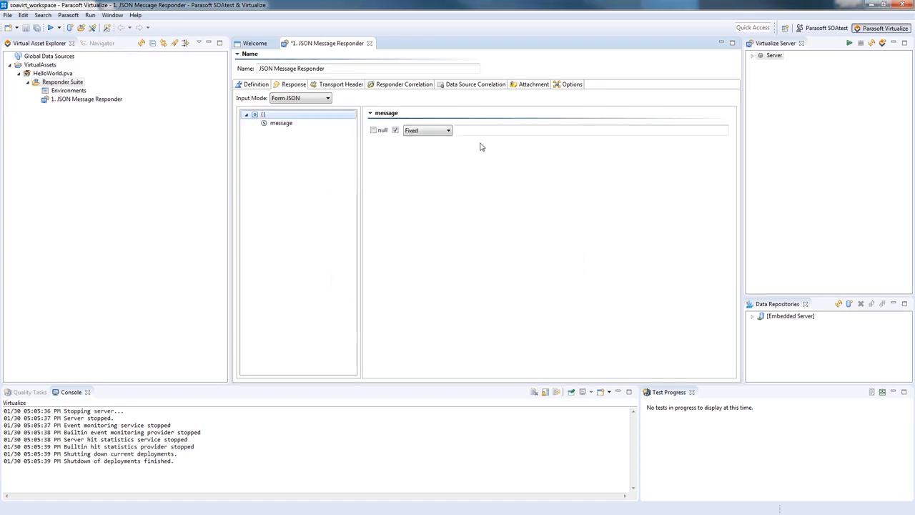
- Set the fixed value of the message element to "Hello, World!"
click(478, 132)
text(He)
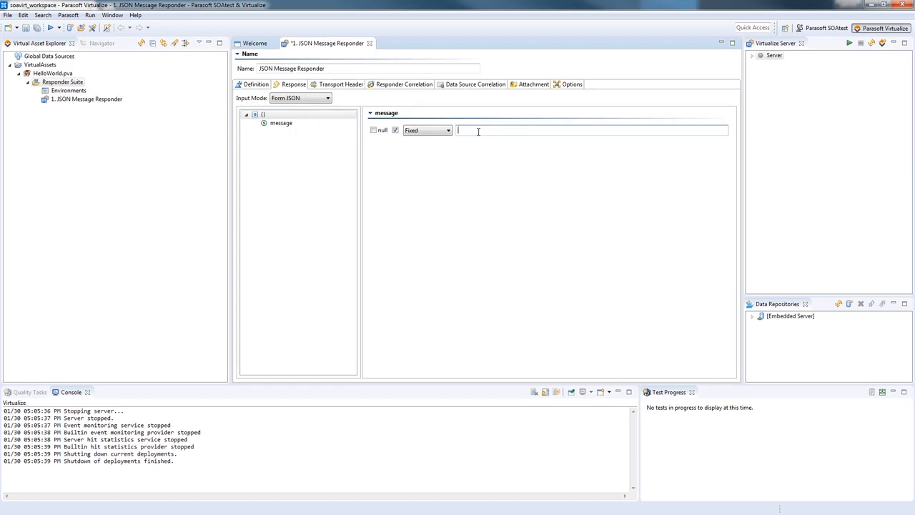
text(llo, World!)
- Save the JSON Message Responder and start the local Virtualize server
click(26, 28)
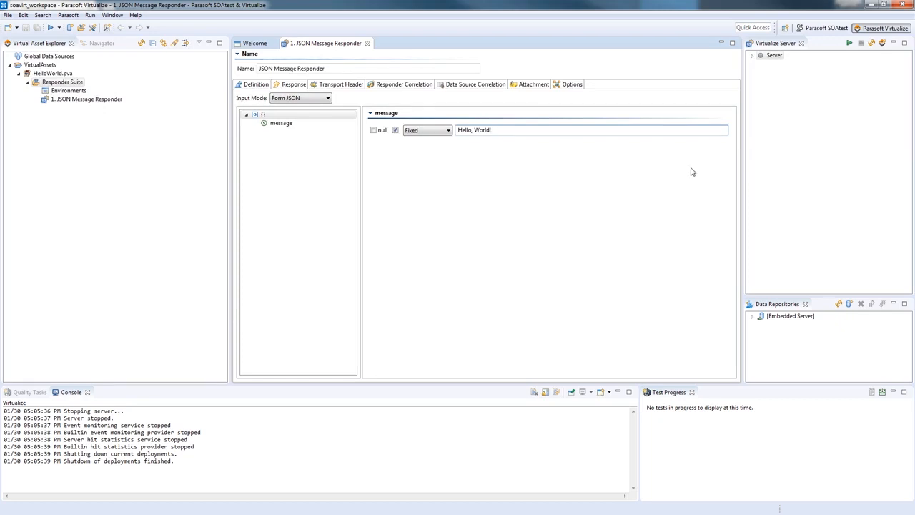
click(773, 56)
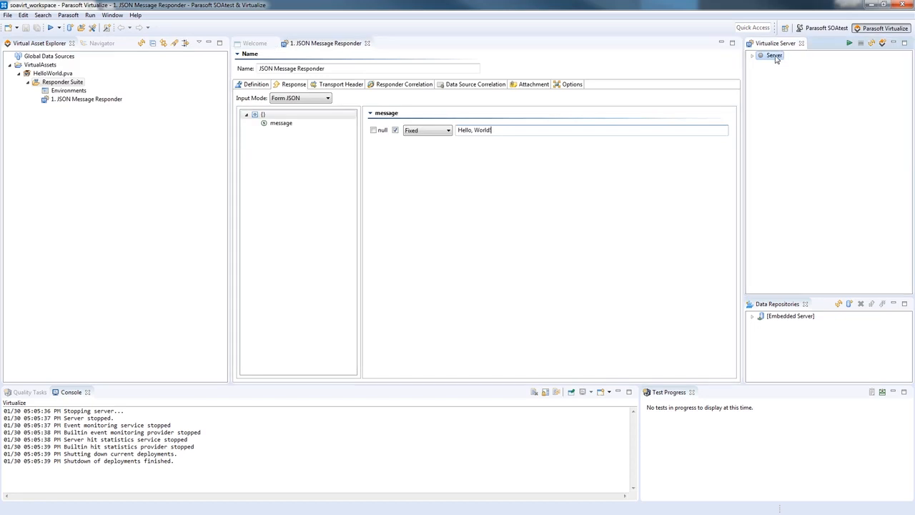
click(849, 44)
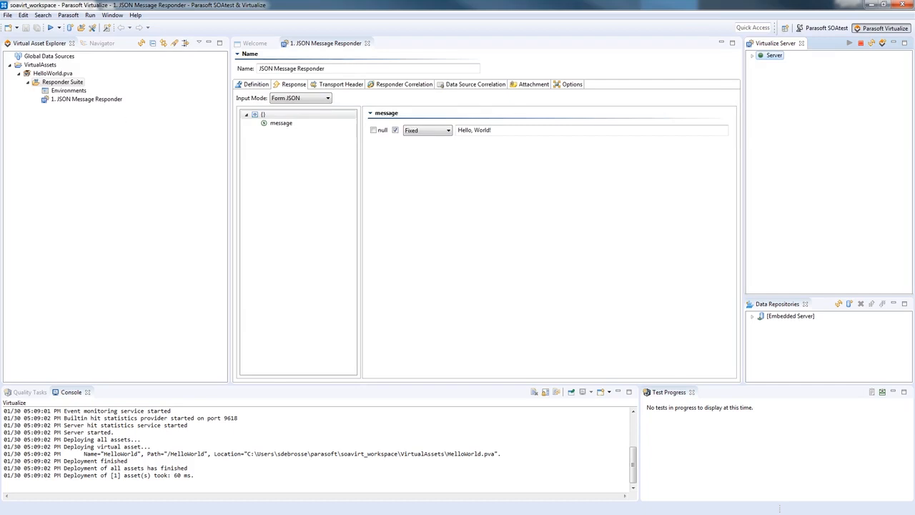
- Switch to the Chrome browser and open localhost:9080/HelloWorld to check the virtual asset's response
key(alt+Tab)
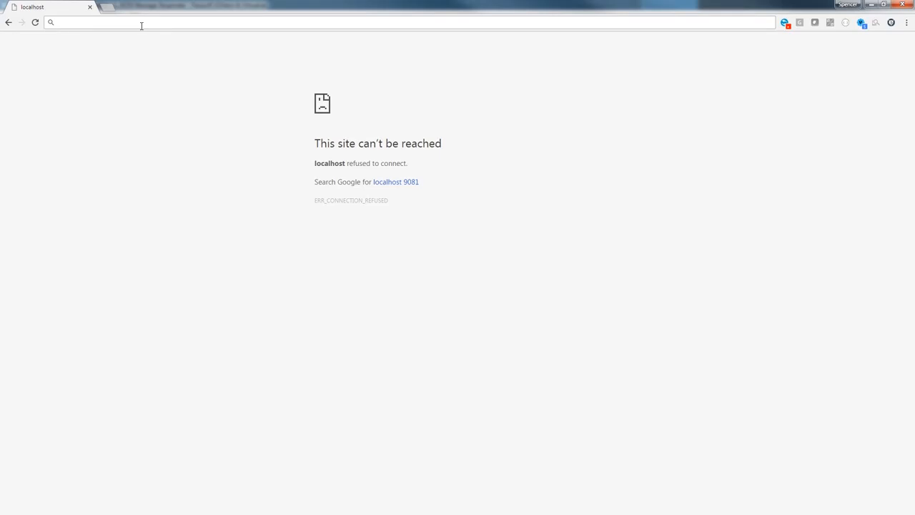
text(locahos)
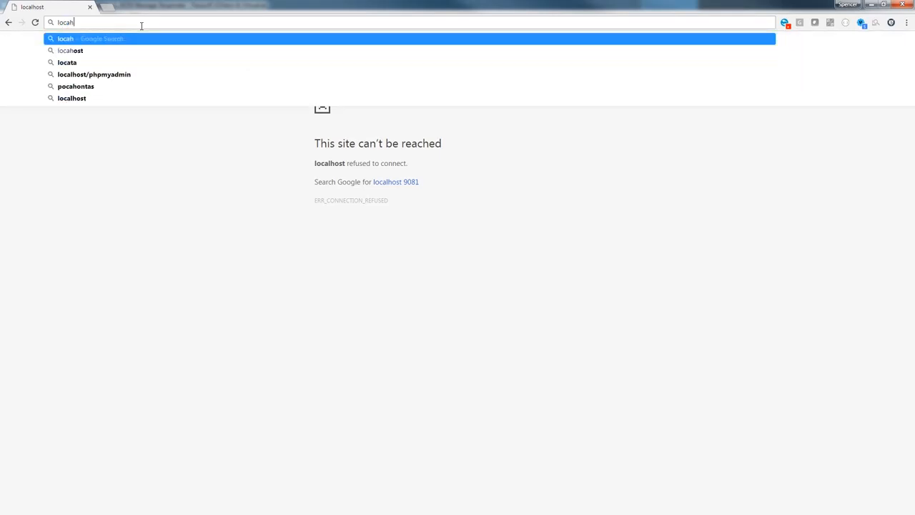
key(BackSpace)
key(BackSpace)
key(BackSpace)
key(BackSpace)
text(lh)
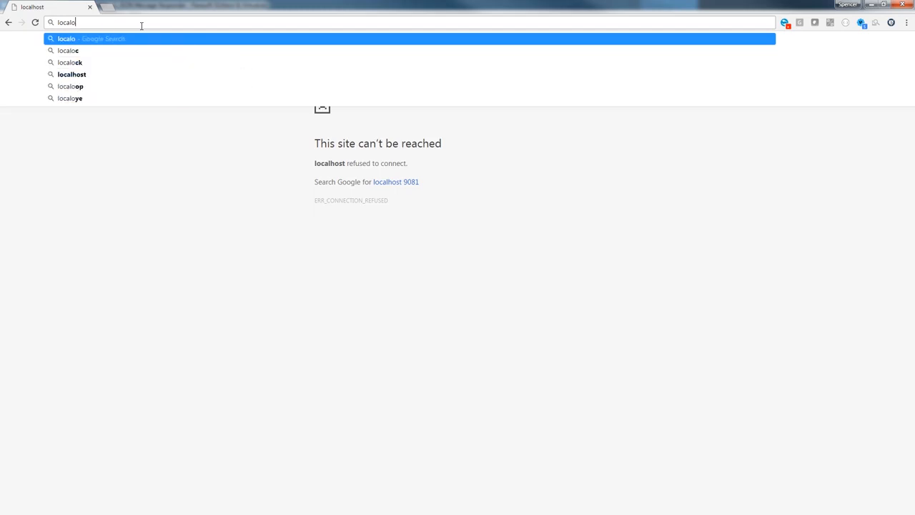
text(ost:908)
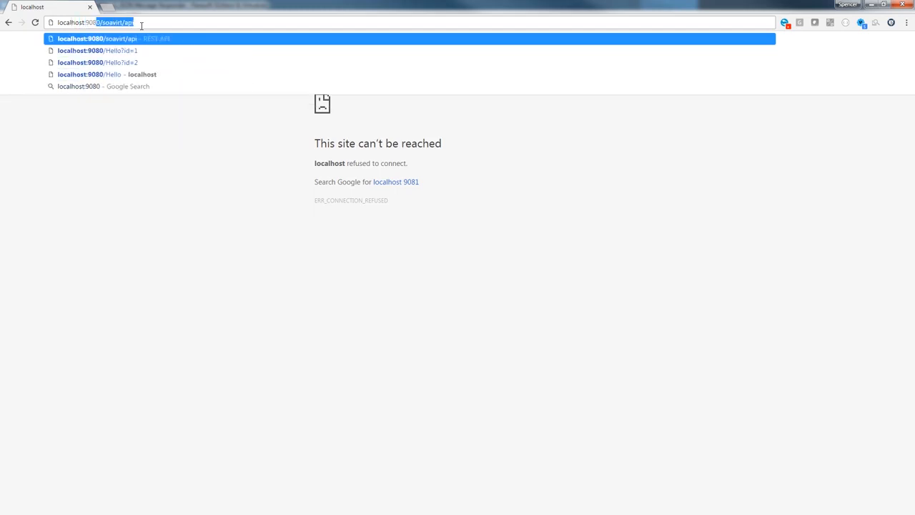
text(0/HelloWorl)
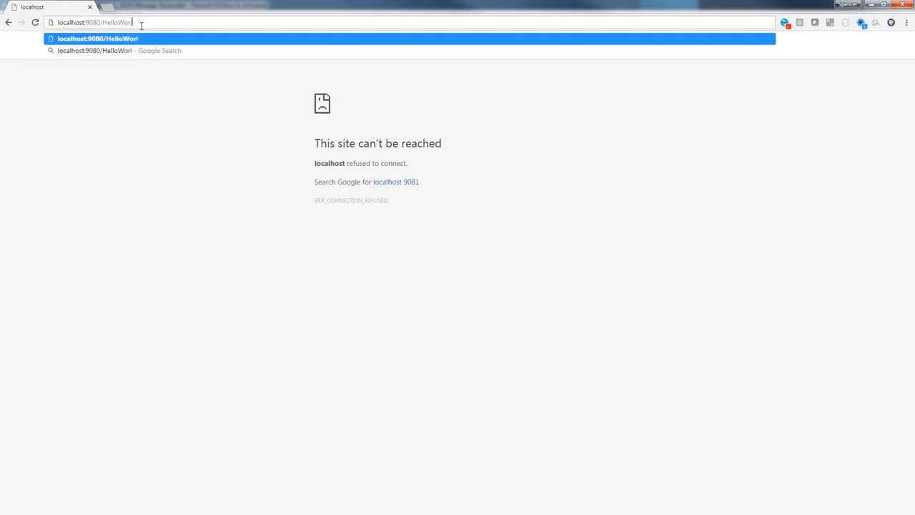
text(d)
key(Return)
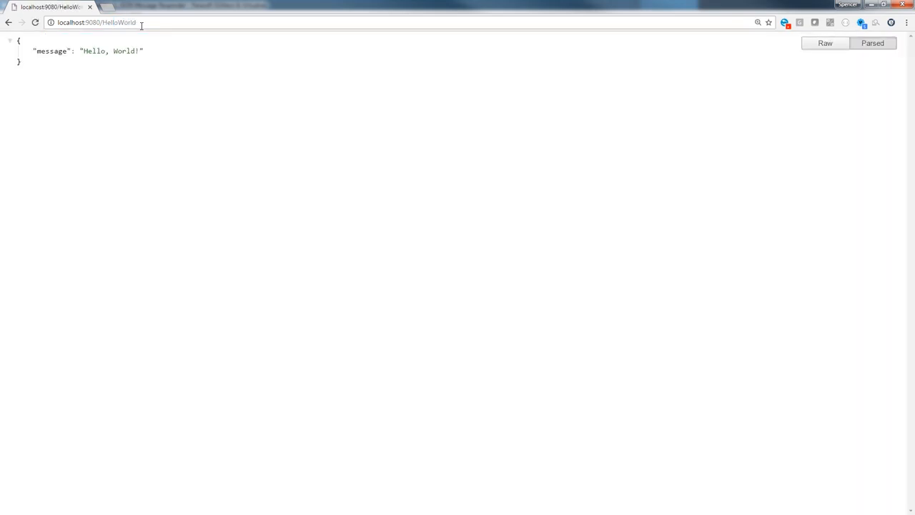